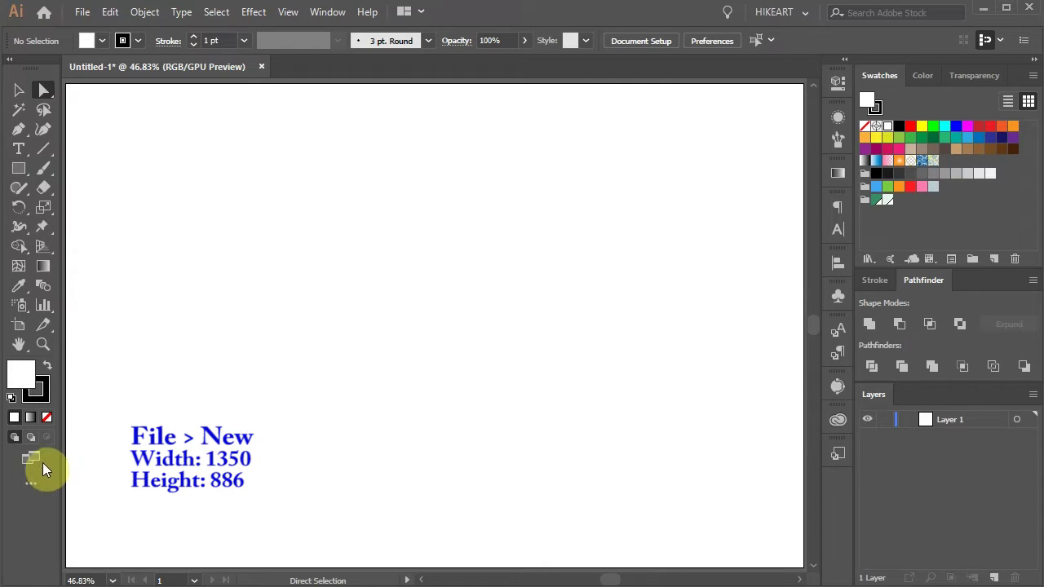
# Set the stroke to None and the fill to the pale mint swatch (R=229 G=246 B=239)
pyautogui.click(46, 403)
pyautogui.click(47, 415)
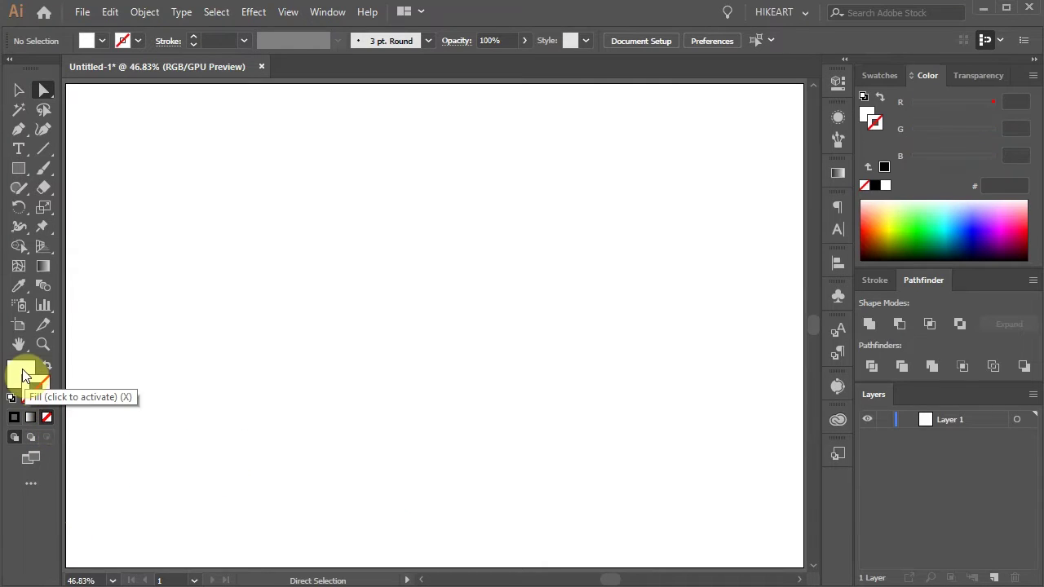
pyautogui.click(22, 373)
pyautogui.click(879, 75)
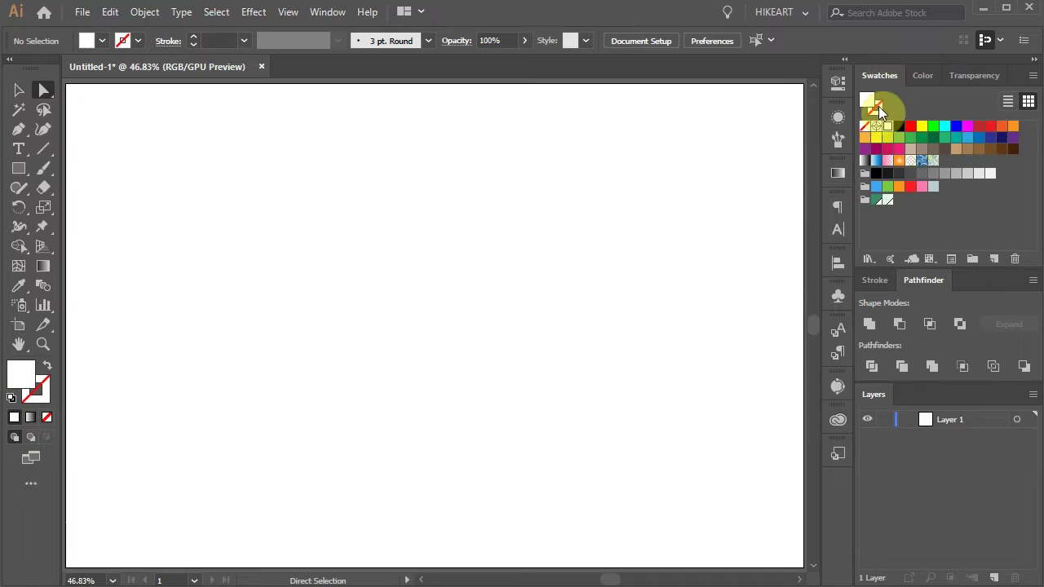
pyautogui.click(889, 201)
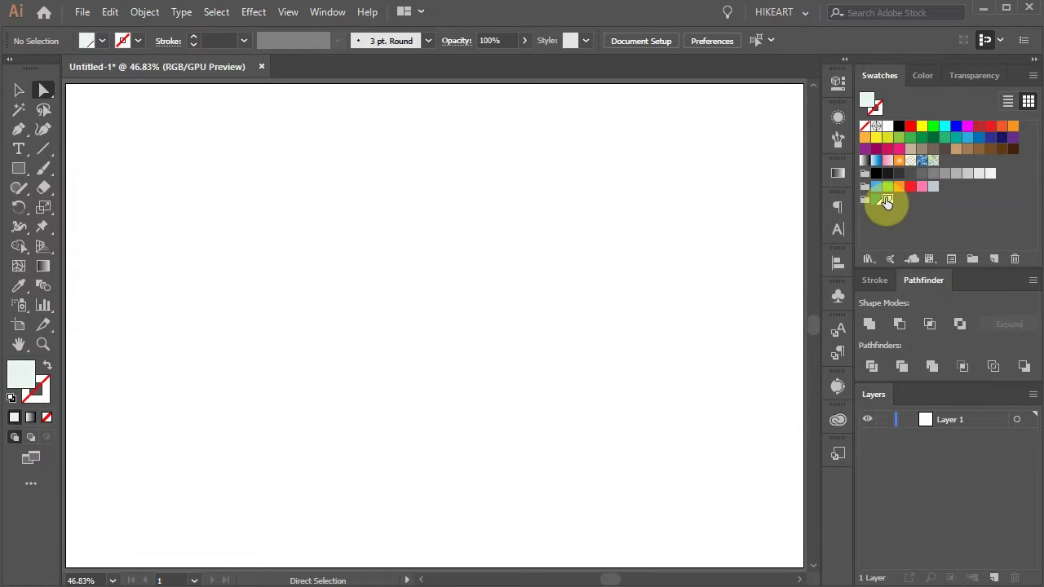
# Draw a large pale mint circle centred on the artboard with the Ellipse tool
pyautogui.press('l')
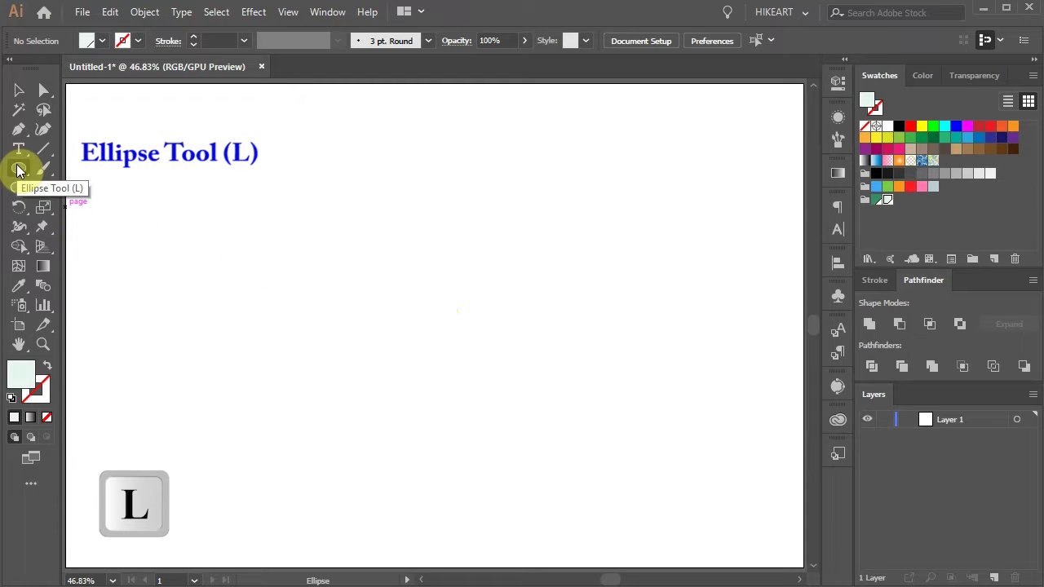
pyautogui.moveTo(433, 326); pyautogui.dragTo(619, 511)
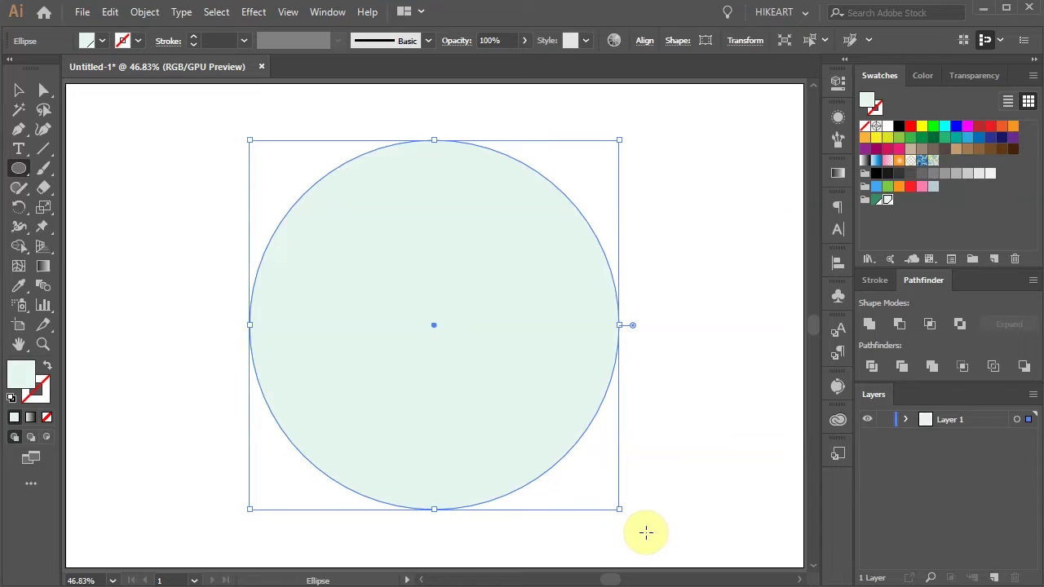
pyautogui.press('s')
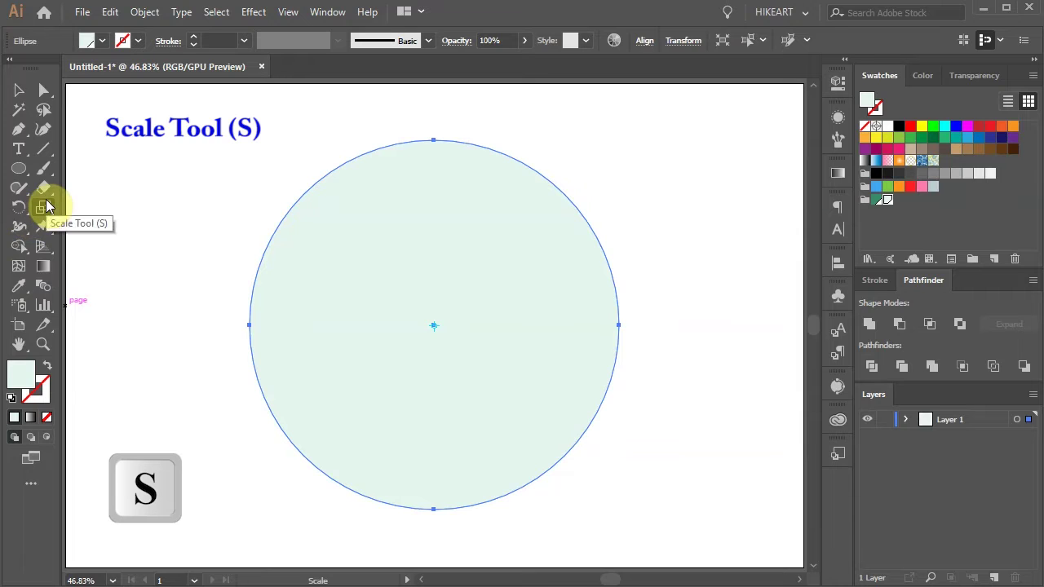
# Make a 20% uniform scaled copy of the circle and fill it dark green (R=55 G=140 B=104)
pyautogui.press('Return')
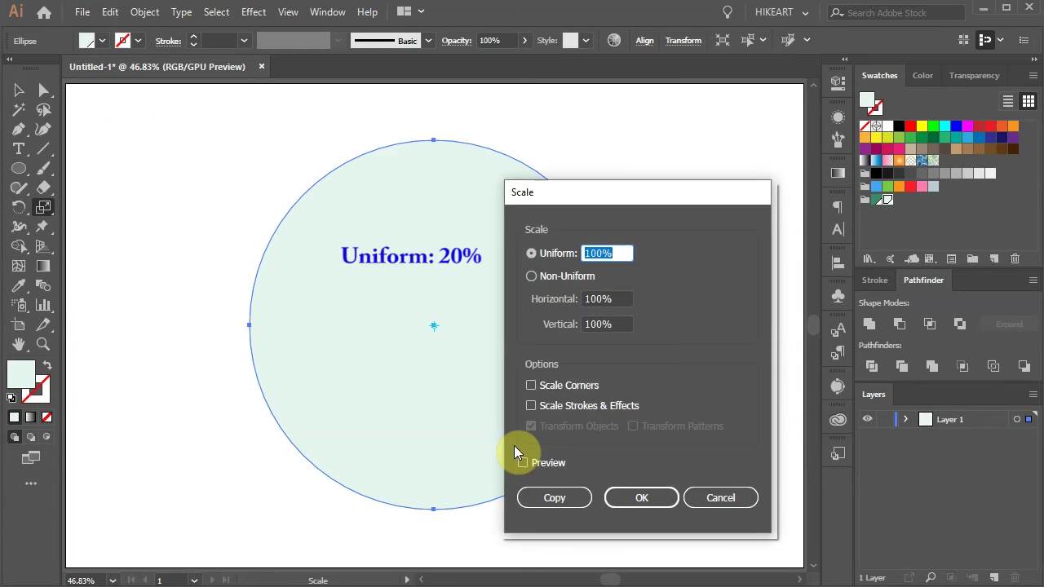
pyautogui.write('20')
pyautogui.click(567, 497)
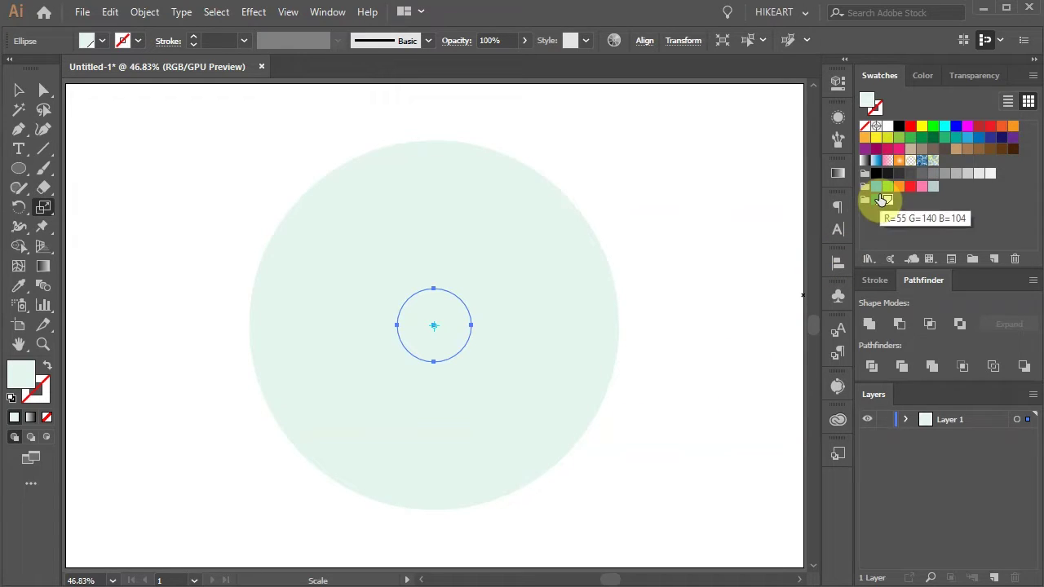
pyautogui.click(884, 200)
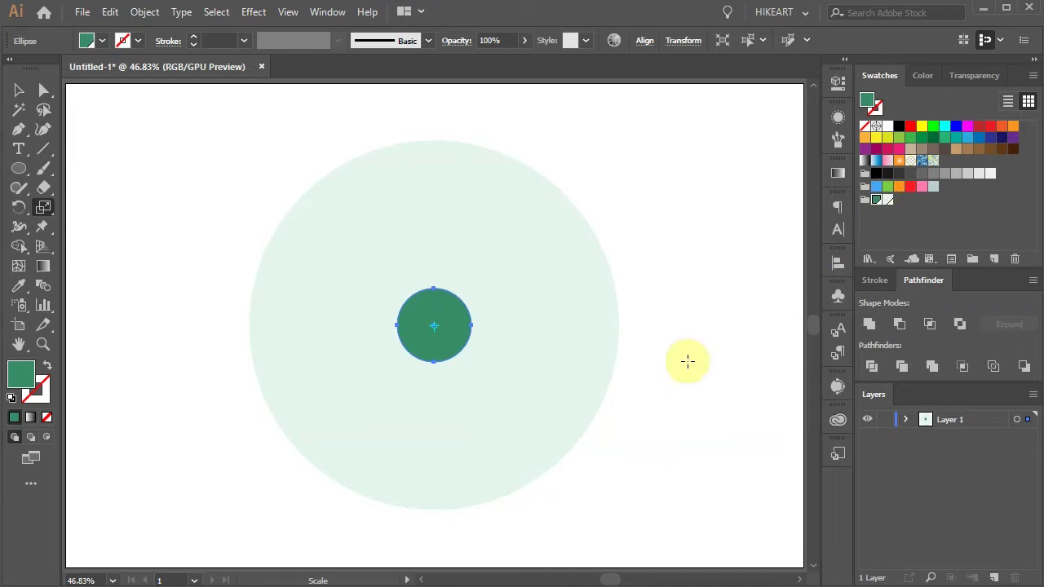
# Select both circles and set Blend Options spacing to Specified Steps with 3 steps
pyautogui.hotkey('ctrl', 'a')
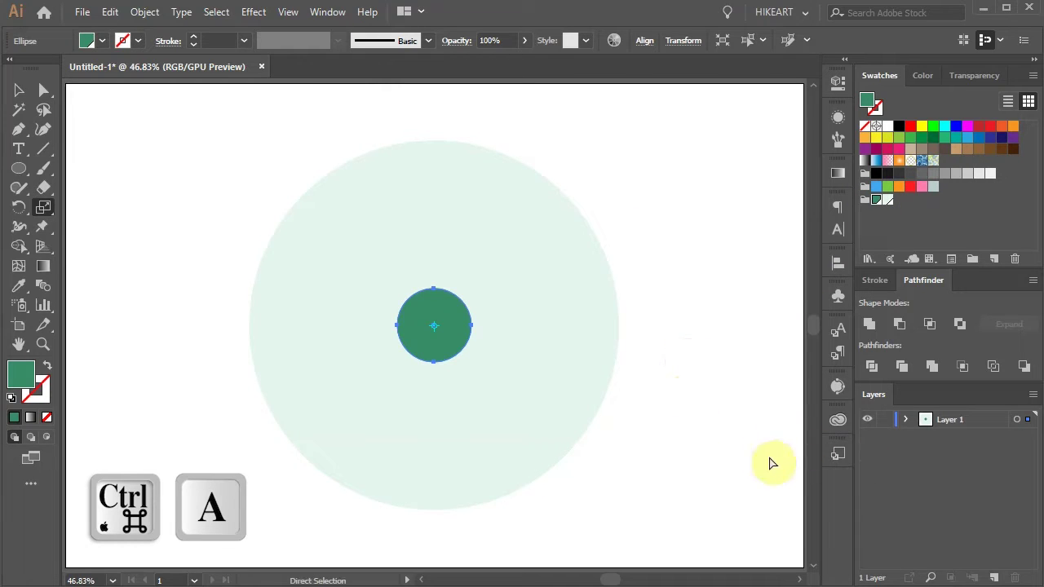
pyautogui.hotkey('ctrl', 'a')
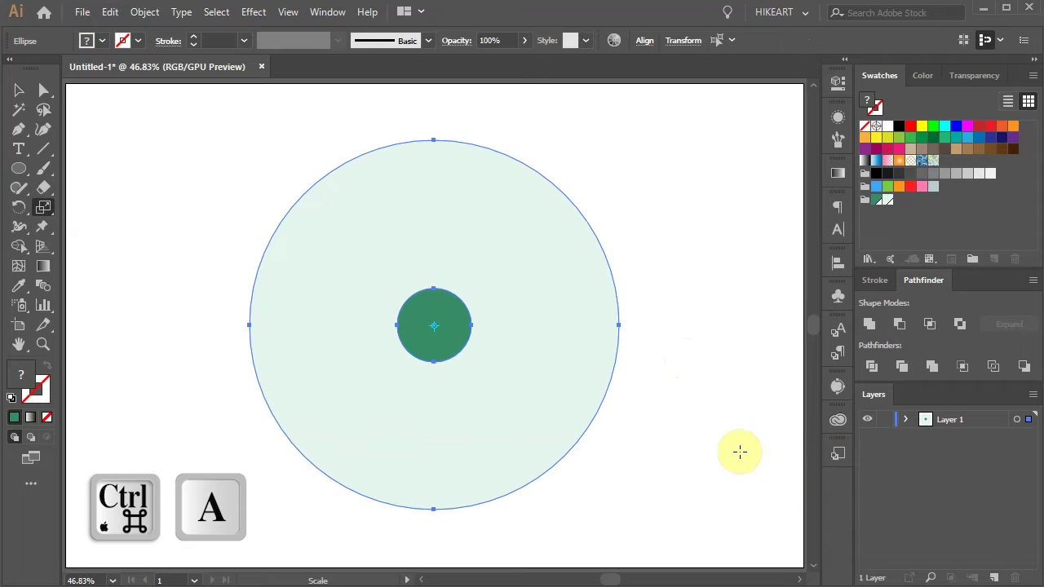
pyautogui.click(144, 12)
pyautogui.moveTo(199, 437)
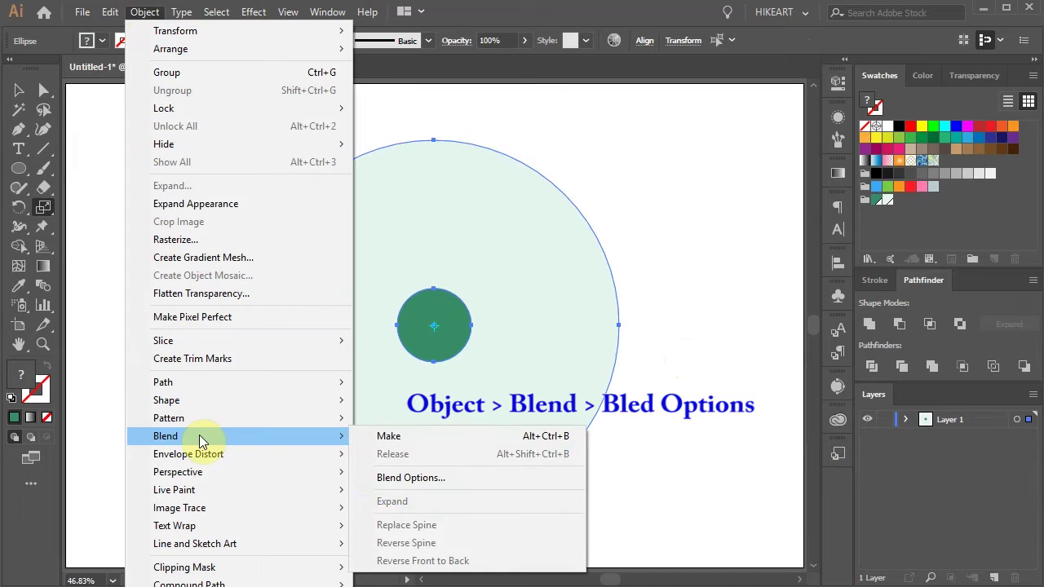
pyautogui.click(499, 486)
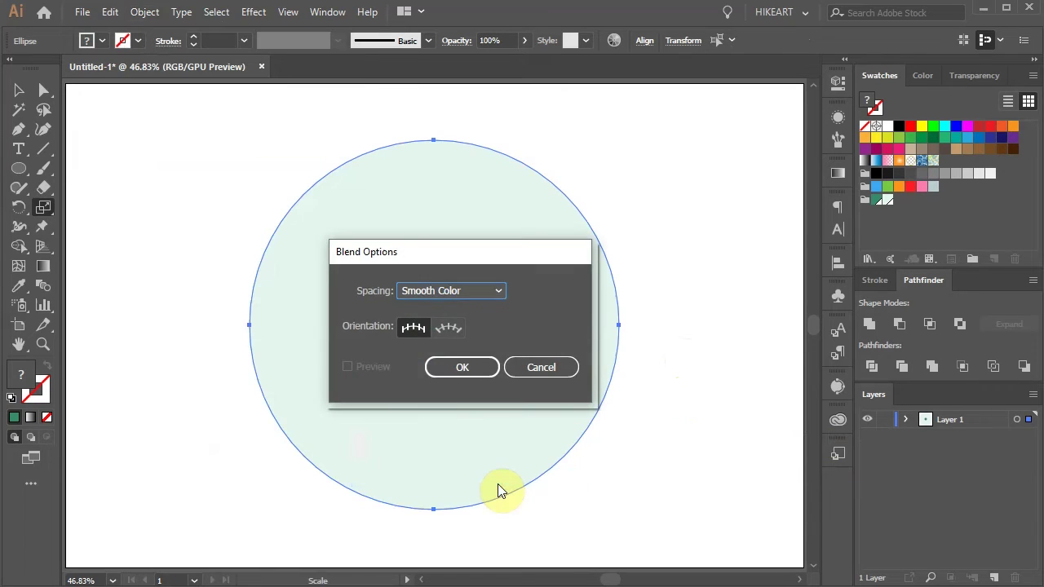
pyautogui.click(501, 290)
pyautogui.click(407, 326)
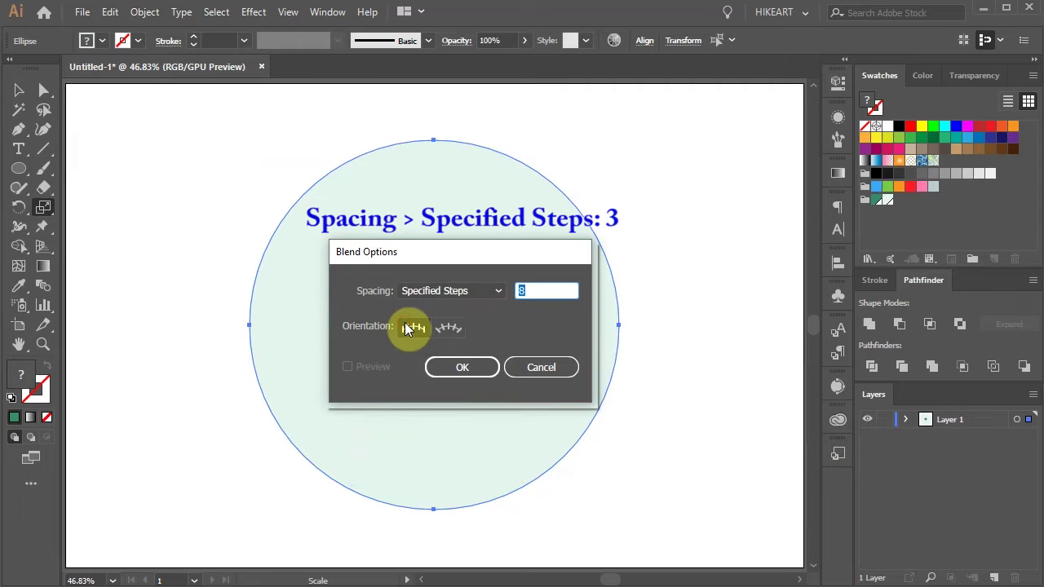
pyautogui.write('3')
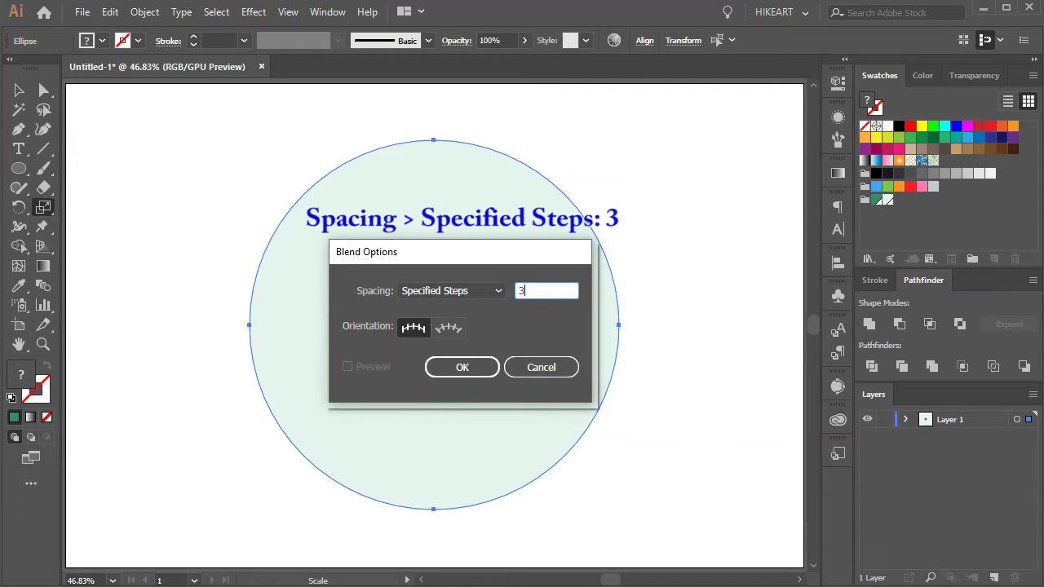
pyautogui.click(465, 367)
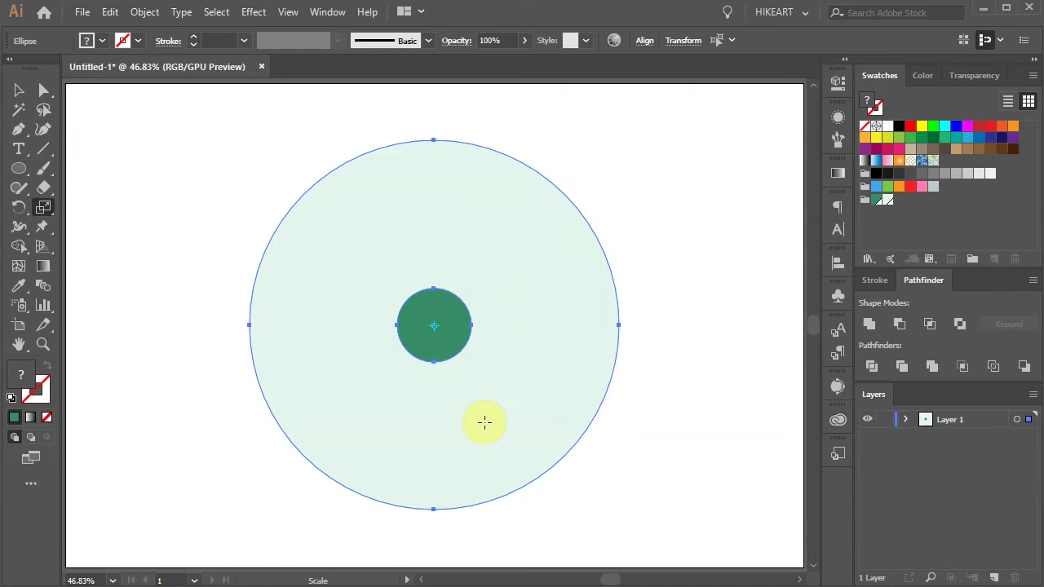
# Make a blend of the two circles, giving five graded concentric circles
pyautogui.click(145, 11)
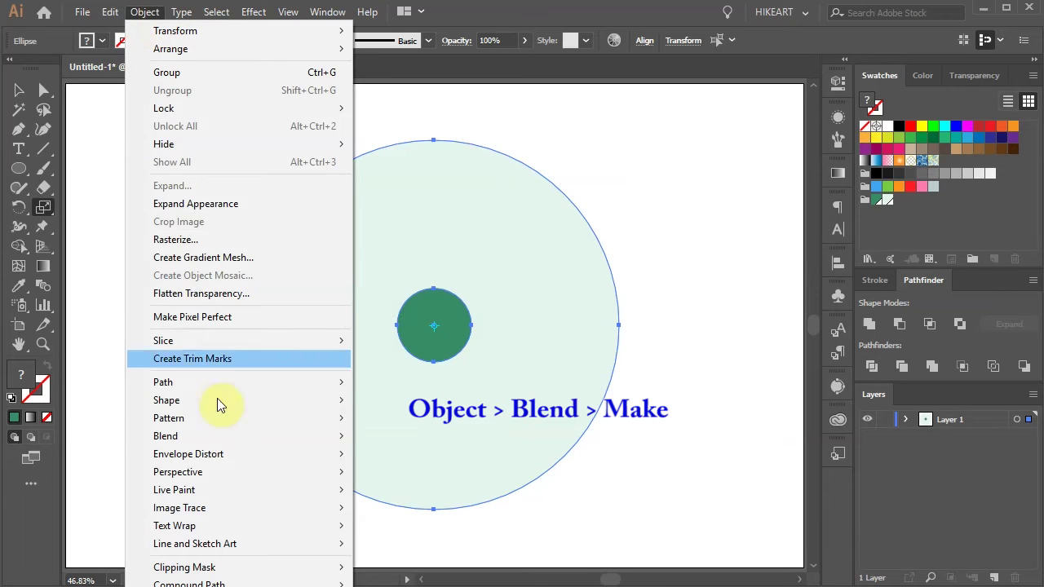
pyautogui.moveTo(230, 441)
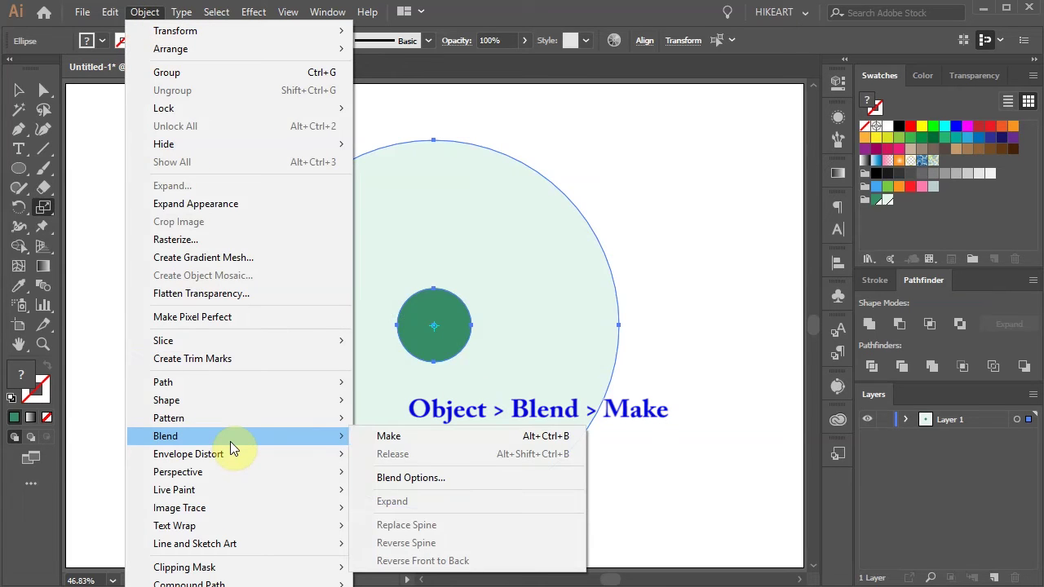
pyautogui.click(450, 440)
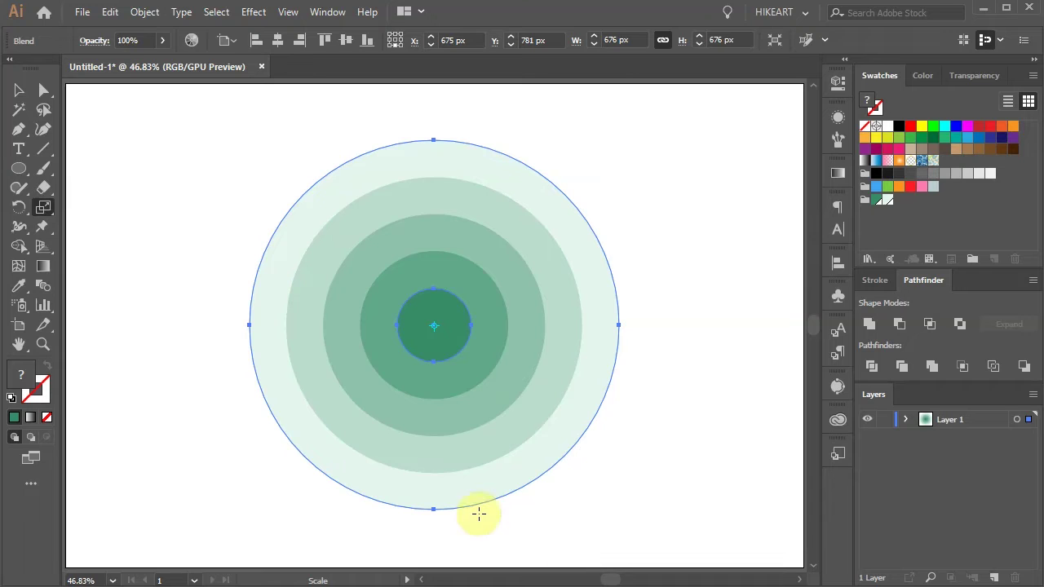
# Expand the blend's appearance and expand it into a group of separate circles
pyautogui.click(145, 13)
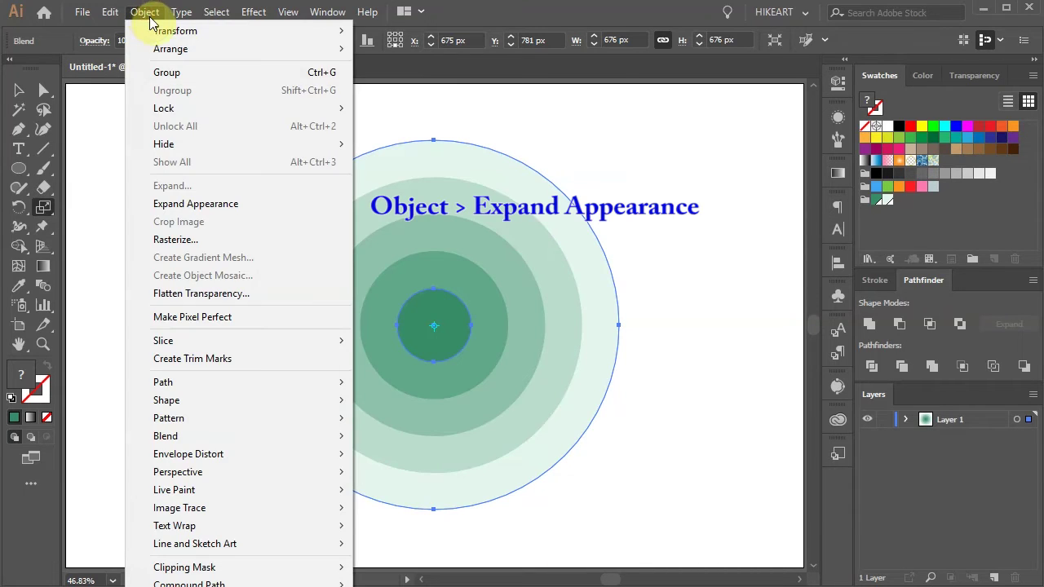
pyautogui.click(210, 210)
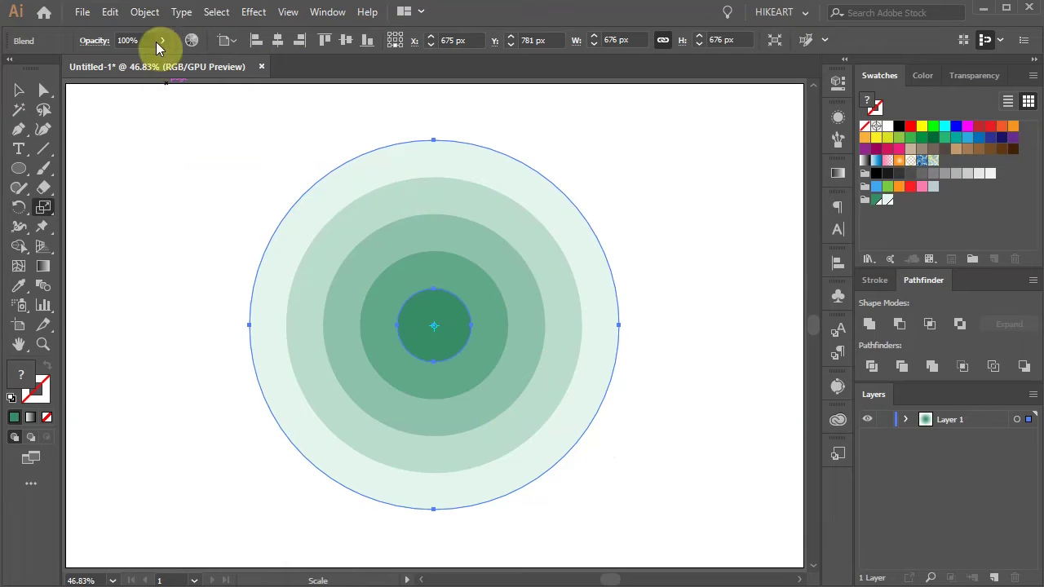
pyautogui.click(145, 13)
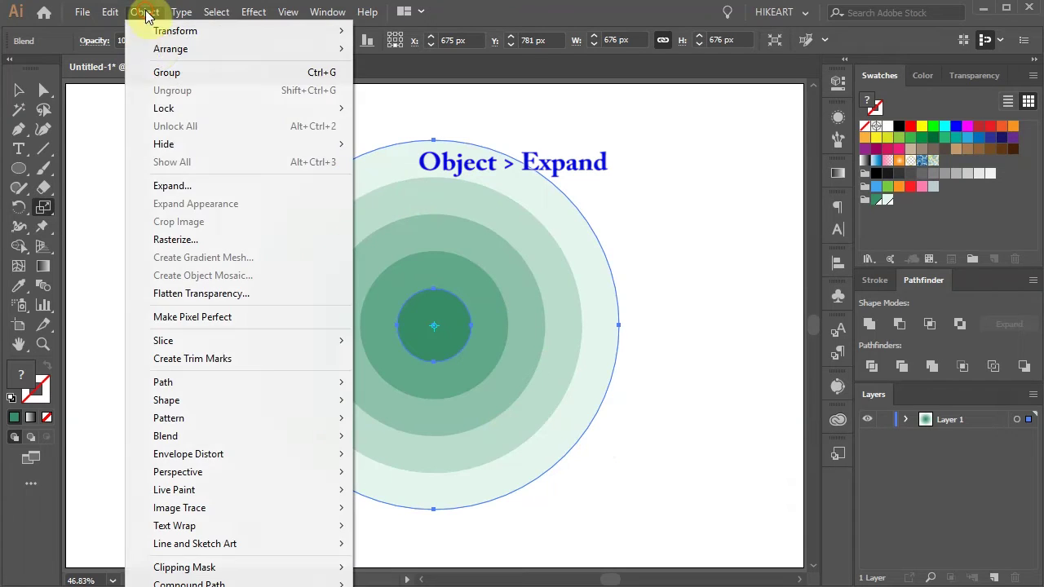
pyautogui.click(189, 187)
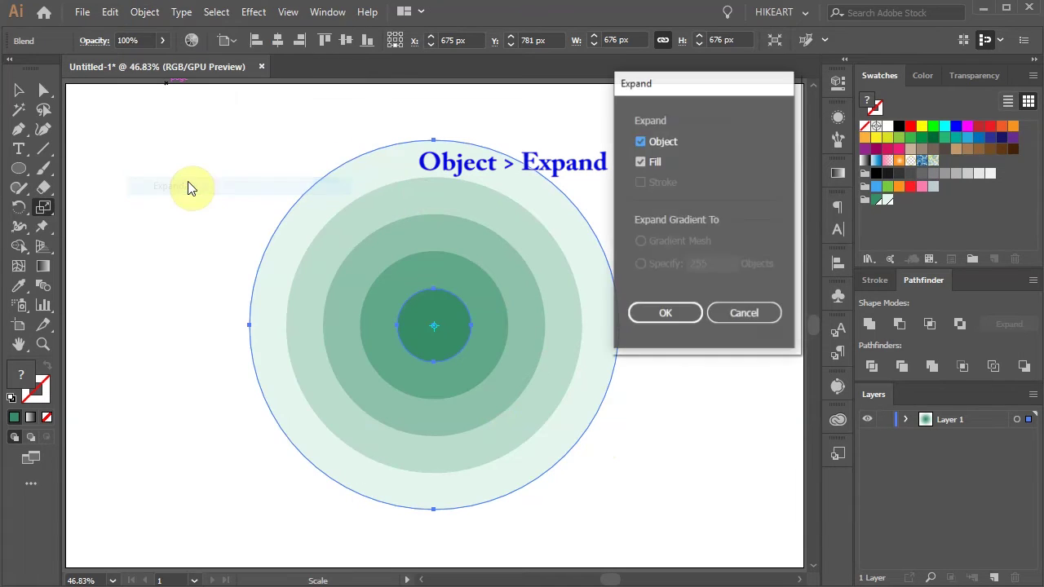
pyautogui.click(673, 317)
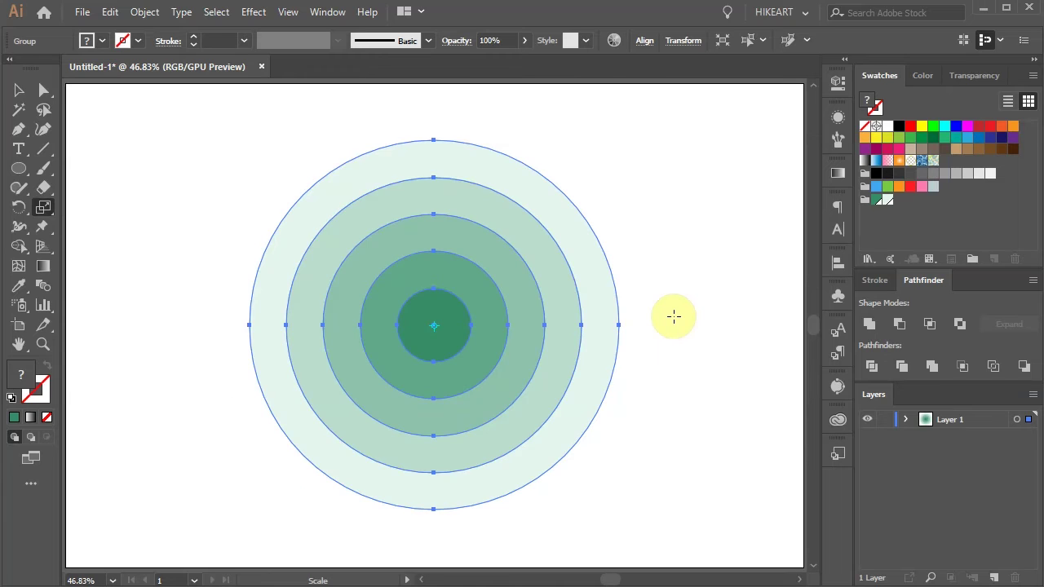
pyautogui.press('c')
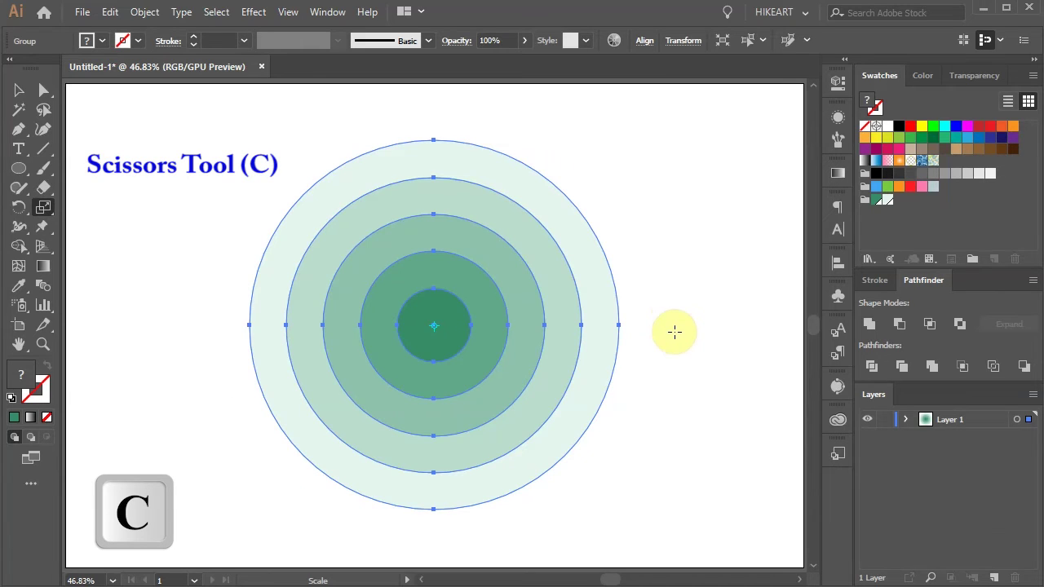
# Cut all five circles with the Scissors at their top and bottom anchor points
pyautogui.press('c')
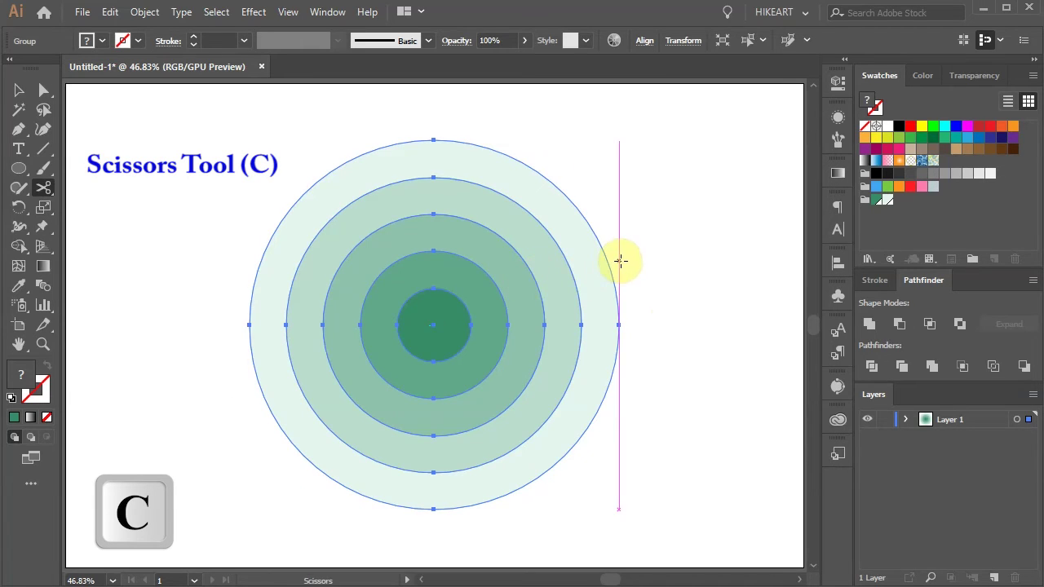
pyautogui.click(433, 141)
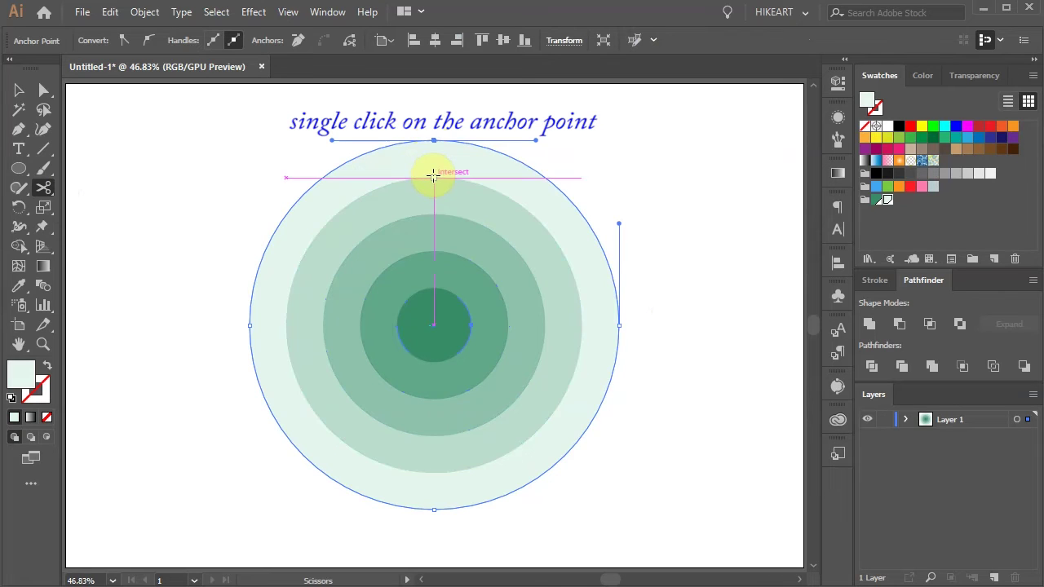
pyautogui.click(433, 179)
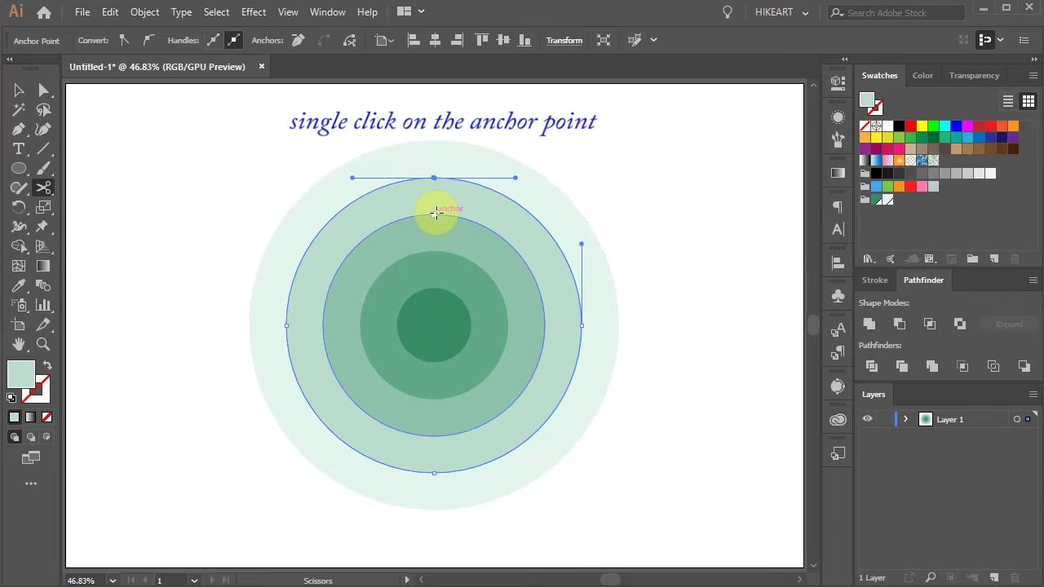
pyautogui.click(435, 213)
pyautogui.click(434, 252)
pyautogui.click(434, 289)
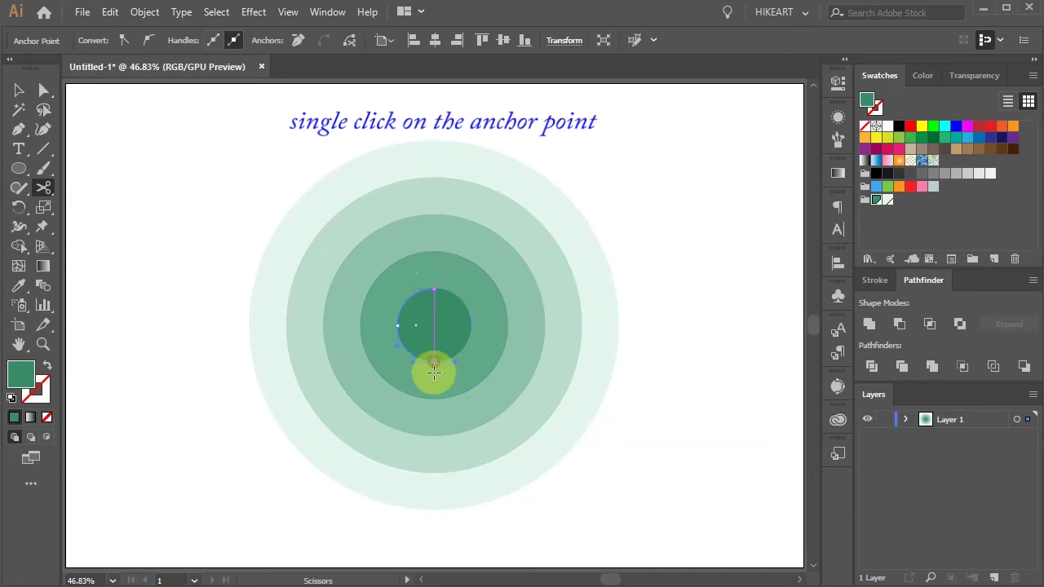
pyautogui.click(434, 362)
pyautogui.click(433, 398)
pyautogui.click(434, 435)
pyautogui.click(433, 472)
pyautogui.click(431, 509)
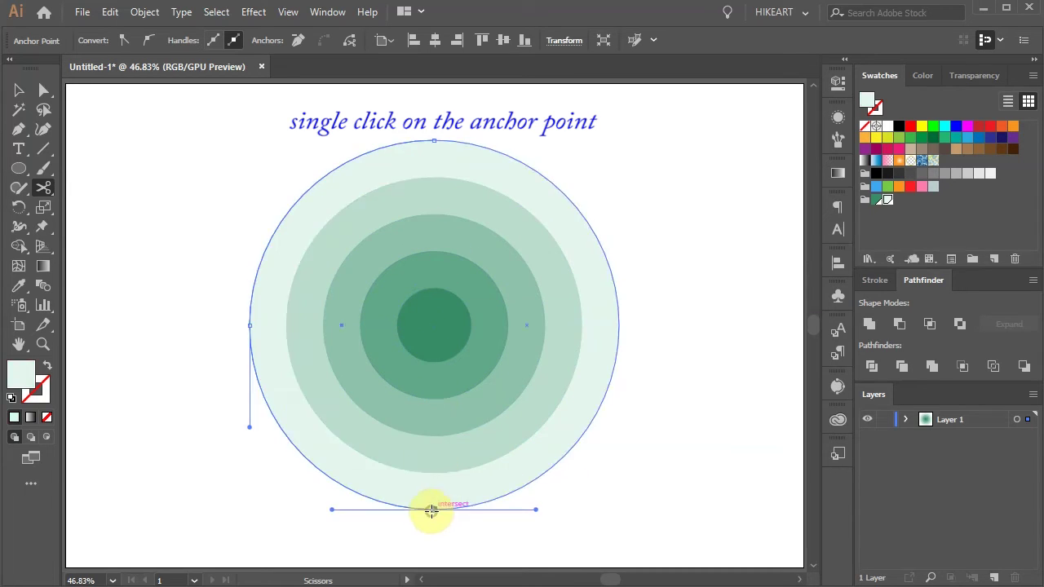
# Marquee-select the right halves of all circles with the Direct Selection tool
pyautogui.press('a')
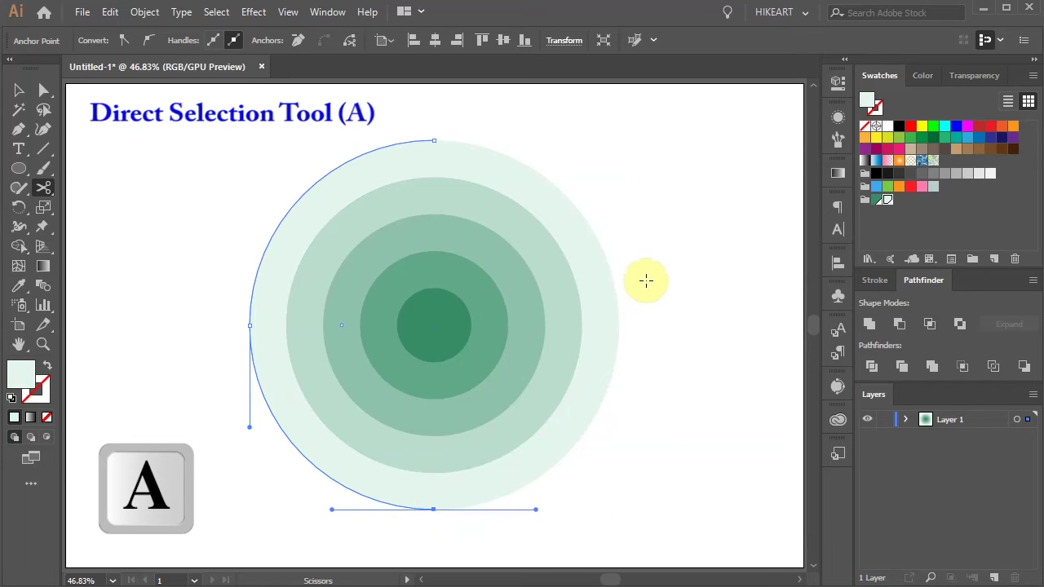
pyautogui.press('a')
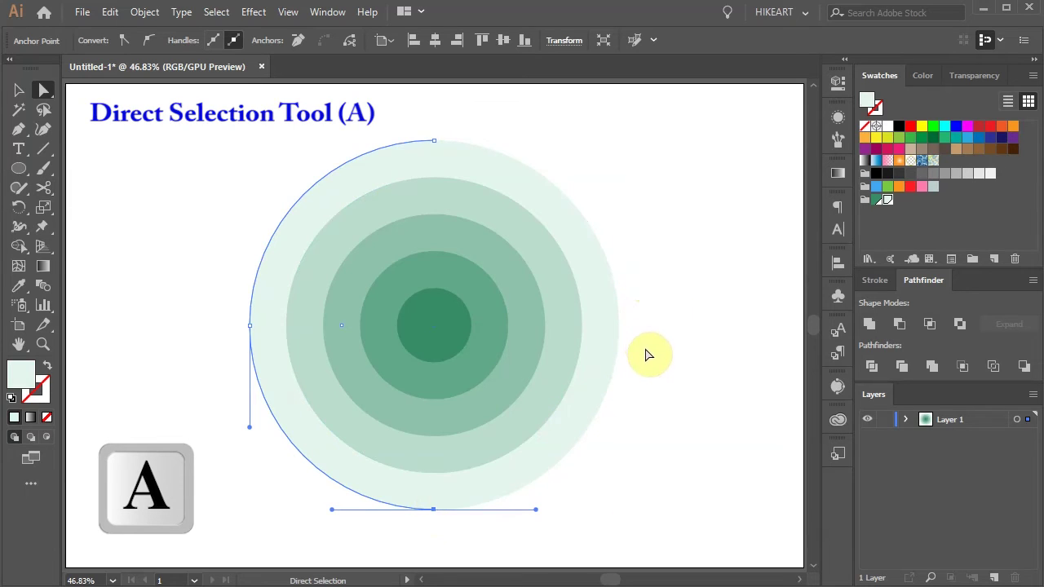
pyautogui.moveTo(642, 346); pyautogui.dragTo(468, 306)
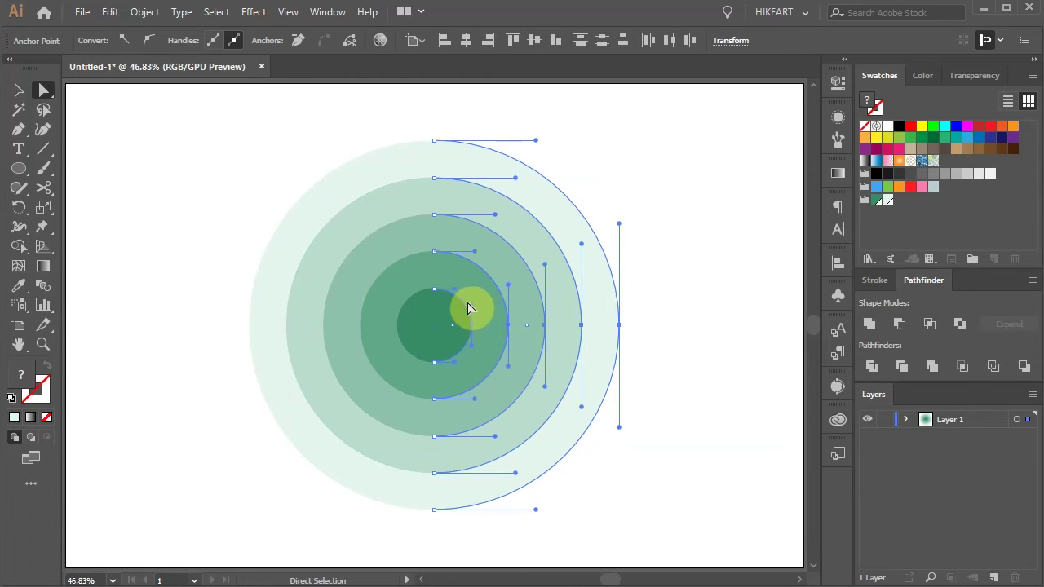
# Shift-click each circle's top and bottom anchor points to remove them from the selection
pyautogui.press('shift')
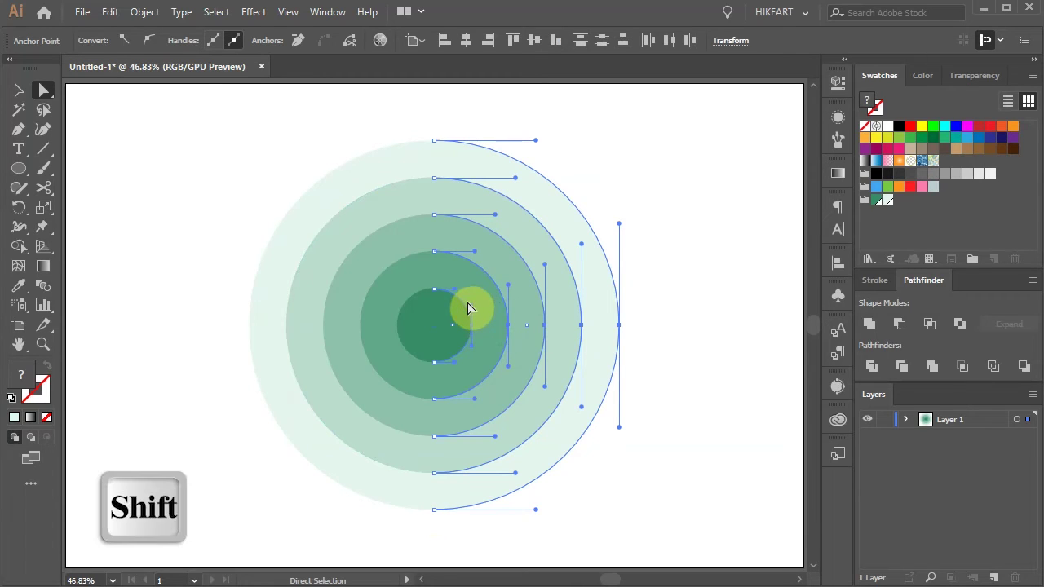
pyautogui.keyDown('shift'); pyautogui.click(437, 148); pyautogui.keyUp('shift')
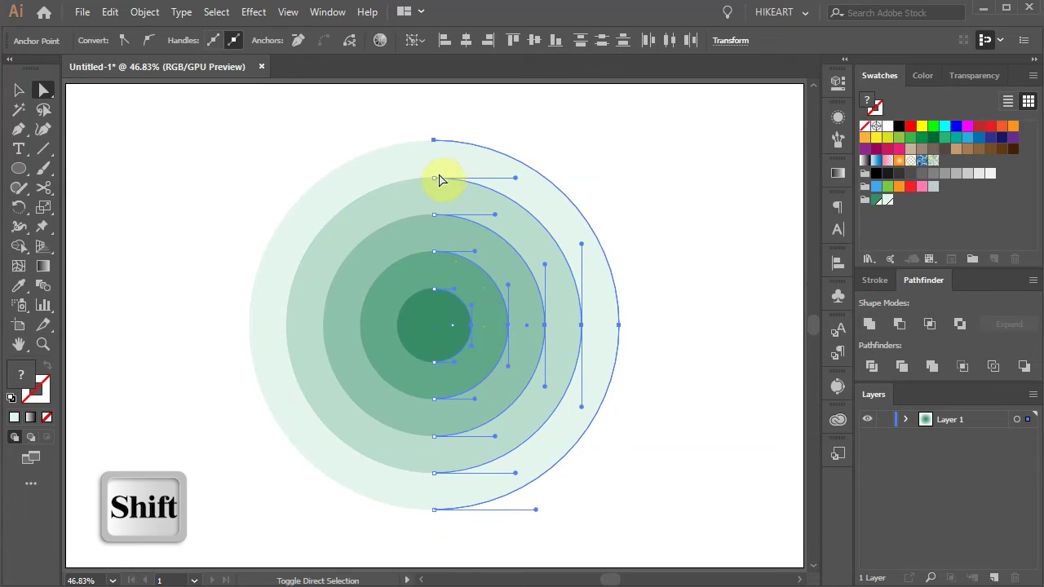
pyautogui.keyDown('shift'); pyautogui.click(436, 177); pyautogui.keyUp('shift')
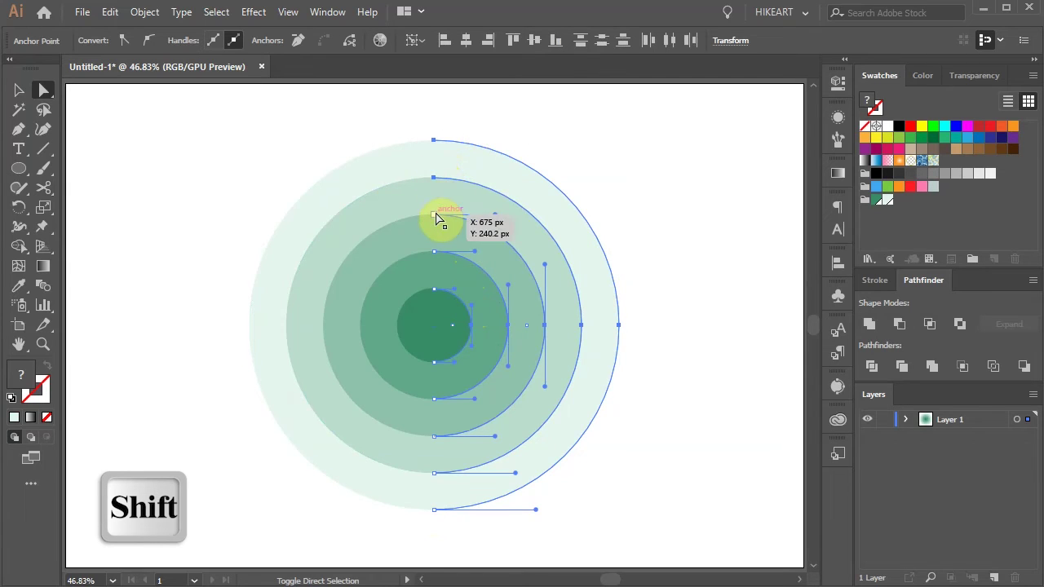
pyautogui.keyDown('shift'); pyautogui.click(435, 215); pyautogui.keyUp('shift')
pyautogui.keyDown('shift'); pyautogui.click(436, 252); pyautogui.keyUp('shift')
pyautogui.keyDown('shift'); pyautogui.click(435, 290); pyautogui.keyUp('shift')
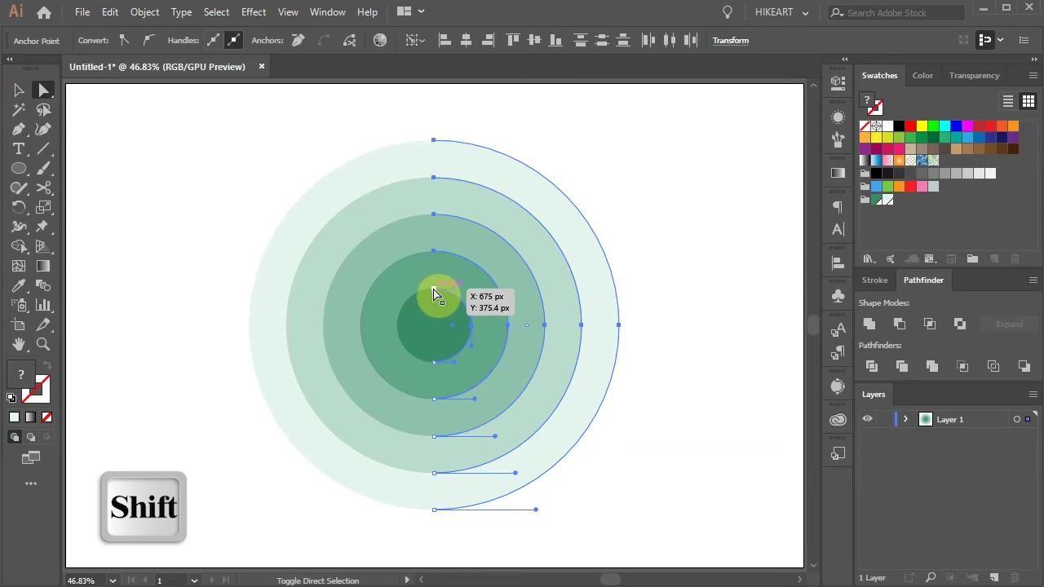
pyautogui.keyDown('shift'); pyautogui.click(434, 399); pyautogui.keyUp('shift')
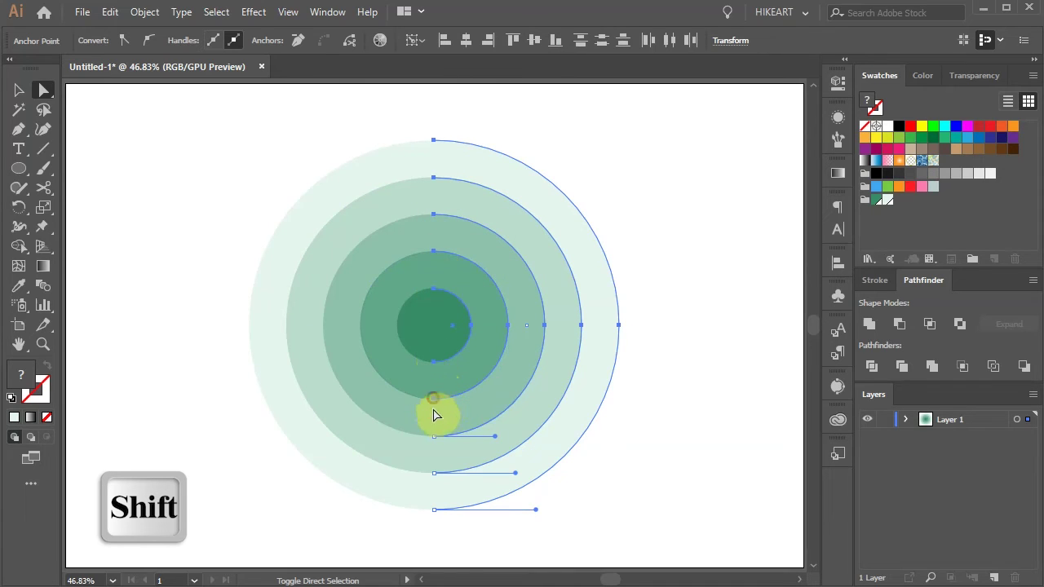
pyautogui.keyDown('shift'); pyautogui.click(434, 437); pyautogui.keyUp('shift')
pyautogui.keyDown('shift'); pyautogui.click(434, 474); pyautogui.keyUp('shift')
pyautogui.keyDown('shift'); pyautogui.click(434, 480); pyautogui.keyUp('shift')
pyautogui.keyDown('shift'); pyautogui.click(435, 511); pyautogui.keyUp('shift')
pyautogui.keyDown('shift'); pyautogui.click(435, 511); pyautogui.keyUp('shift')
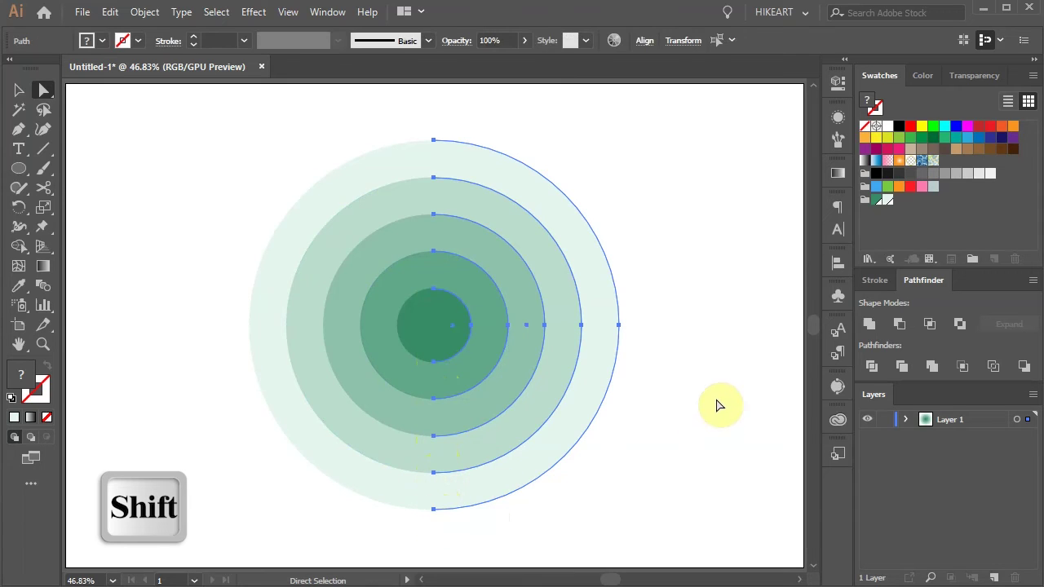
# Nudge the selected right halves down three times so they offset into a spiral
pyautogui.press('Down')
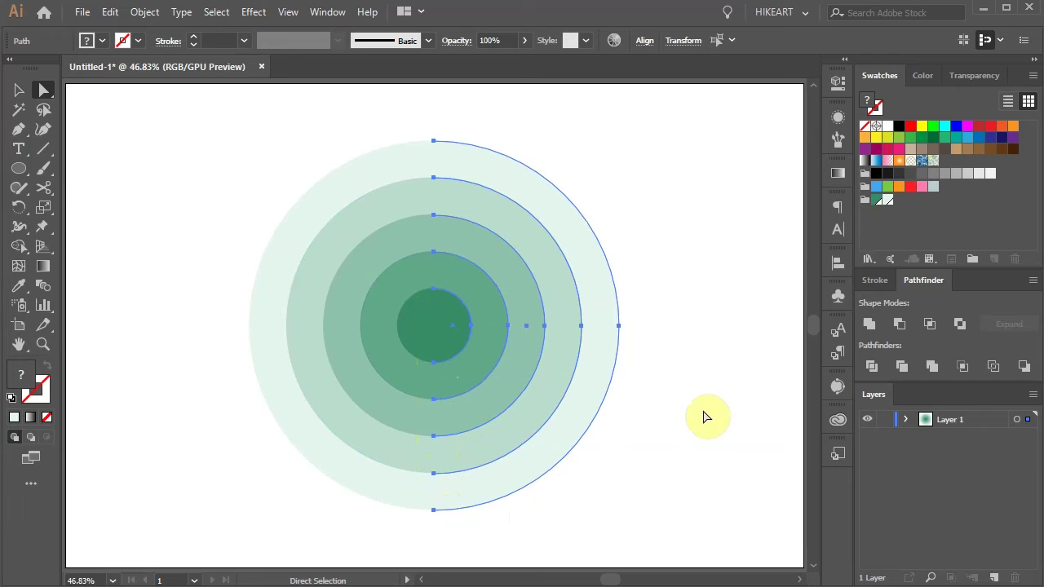
pyautogui.press('Down')
pyautogui.press('Down')
pyautogui.press('Down')
pyautogui.press('Down')
pyautogui.press('Down')
pyautogui.press('Down')
pyautogui.press('Down')
pyautogui.press('Down')
pyautogui.press('Down')
pyautogui.press('Down')
pyautogui.press('Down')
pyautogui.press('Down')
pyautogui.press('Down')
pyautogui.press('Down')
pyautogui.press('Down')
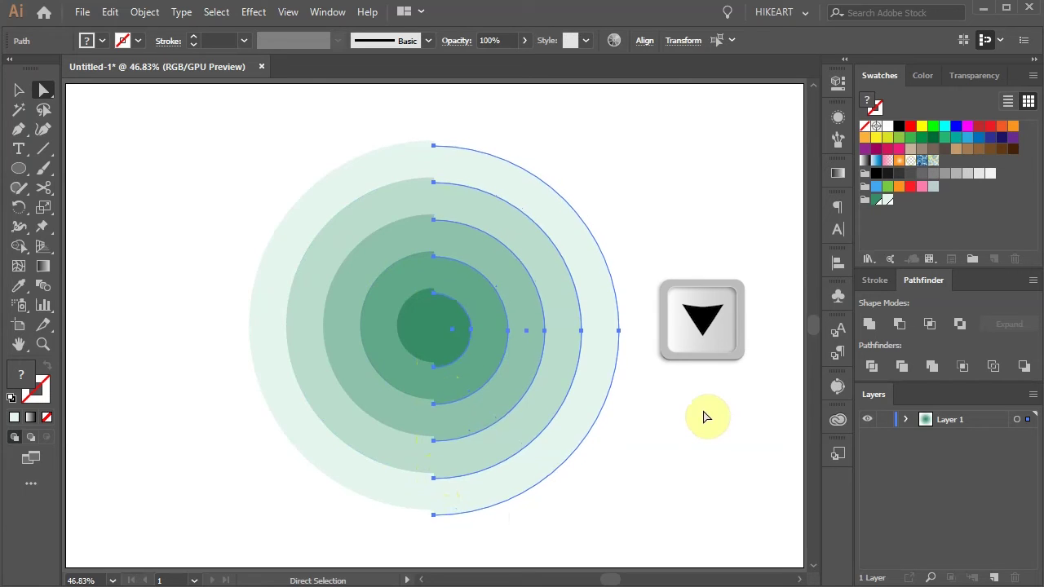
pyautogui.press('Down')
pyautogui.press('Down')
pyautogui.press('Down')
pyautogui.press('Down')
pyautogui.press('Down')
pyautogui.press('Down')
pyautogui.press('Down')
pyautogui.press('Down')
pyautogui.press('Down')
pyautogui.press('Down')
pyautogui.press('Down')
pyautogui.press('Down')
pyautogui.press('Down')
pyautogui.press('Down')
pyautogui.press('Down')
pyautogui.press('Down')
pyautogui.press('Down')
pyautogui.press('Down')
pyautogui.press('Down')
pyautogui.press('Down')
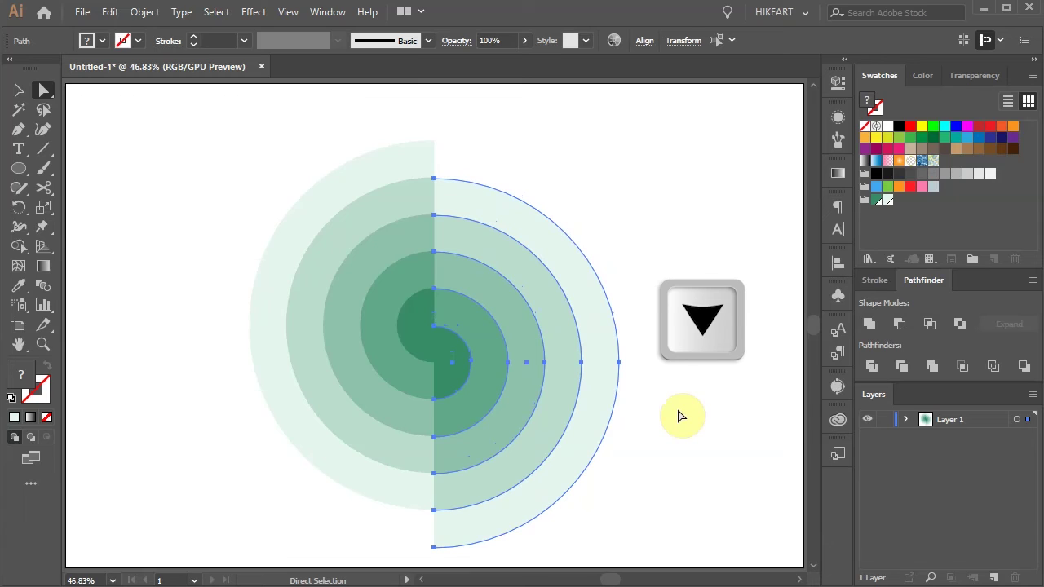
# Zoom in on the top join and nudge the right halves up and down toward alignment
pyautogui.press('z')
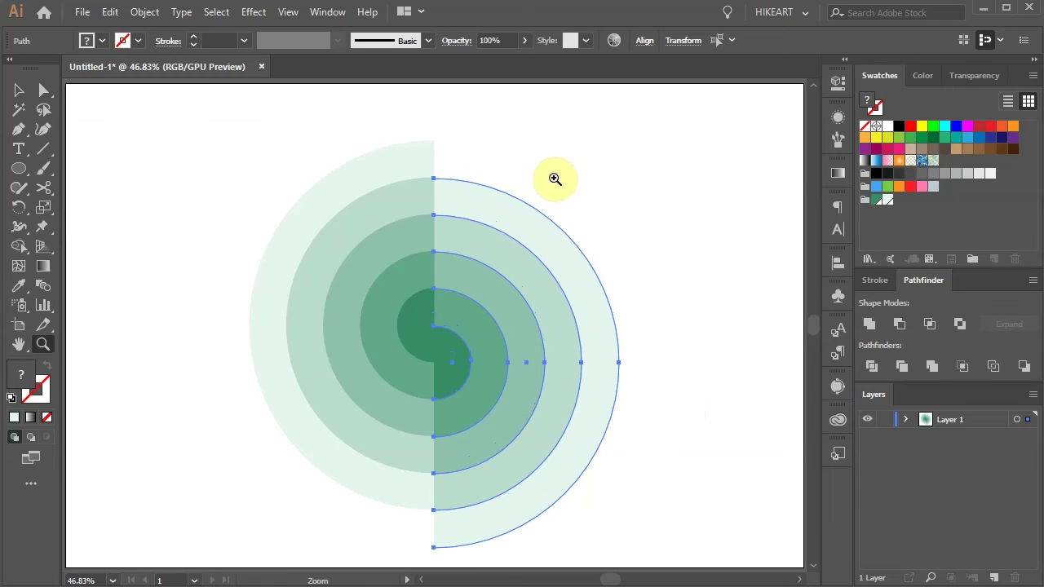
pyautogui.press('z')
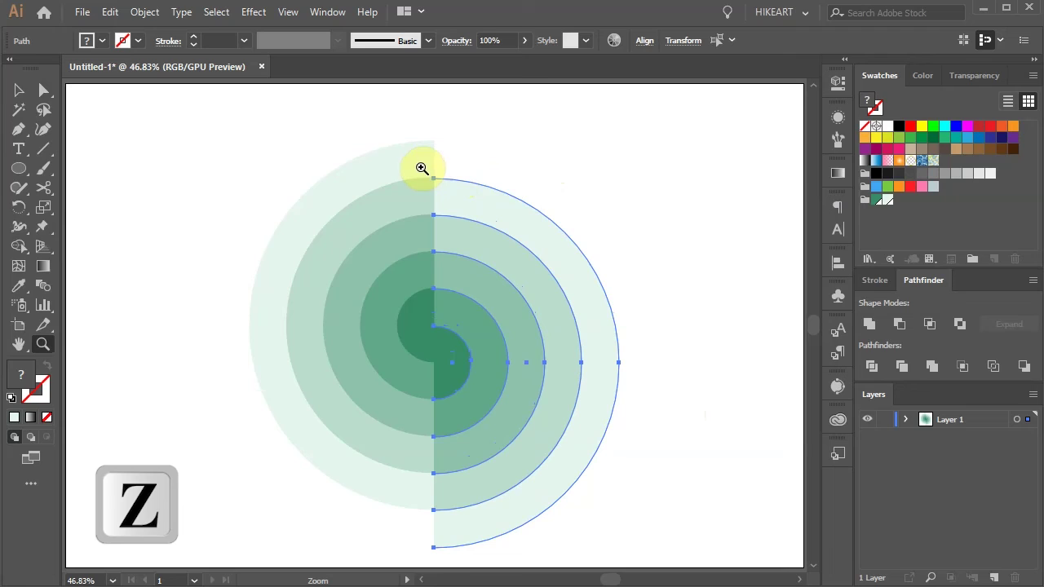
pyautogui.moveTo(422, 173); pyautogui.dragTo(448, 184)
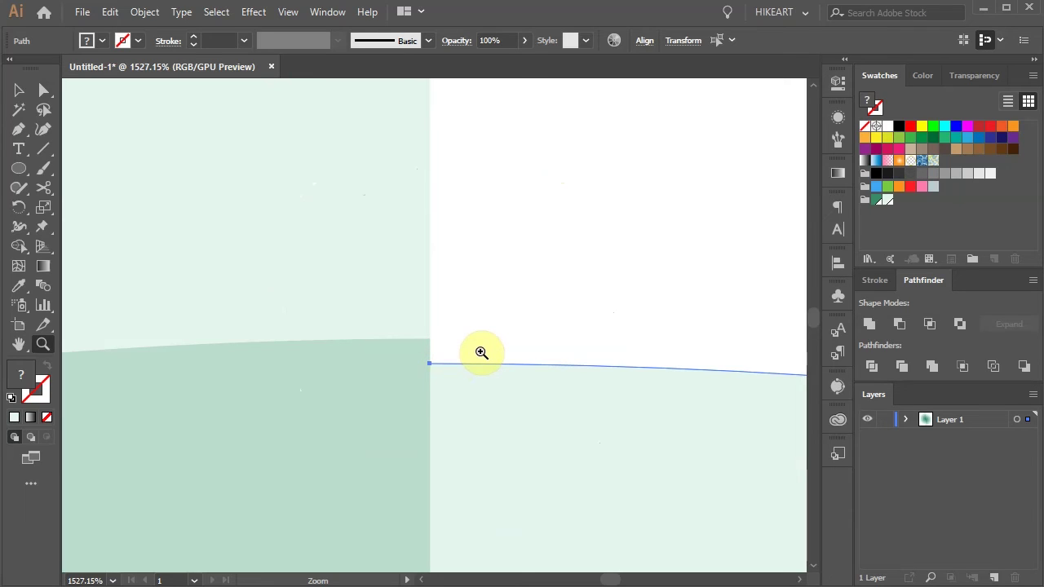
pyautogui.press('Up')
pyautogui.press('Down')
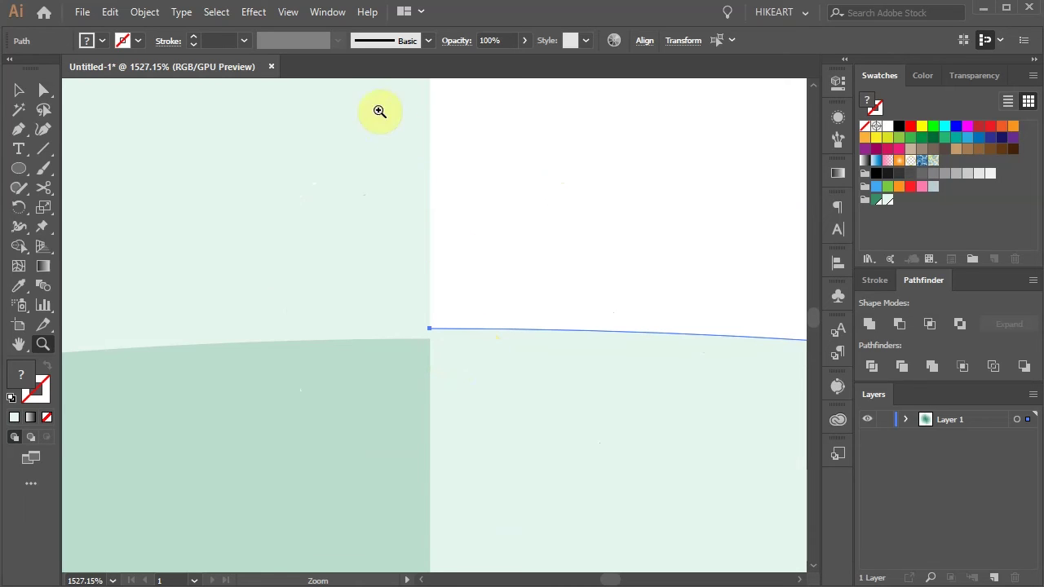
# Turn off snapping, nudge the right halves down flush, and fit the artboard in view
pyautogui.click(290, 13)
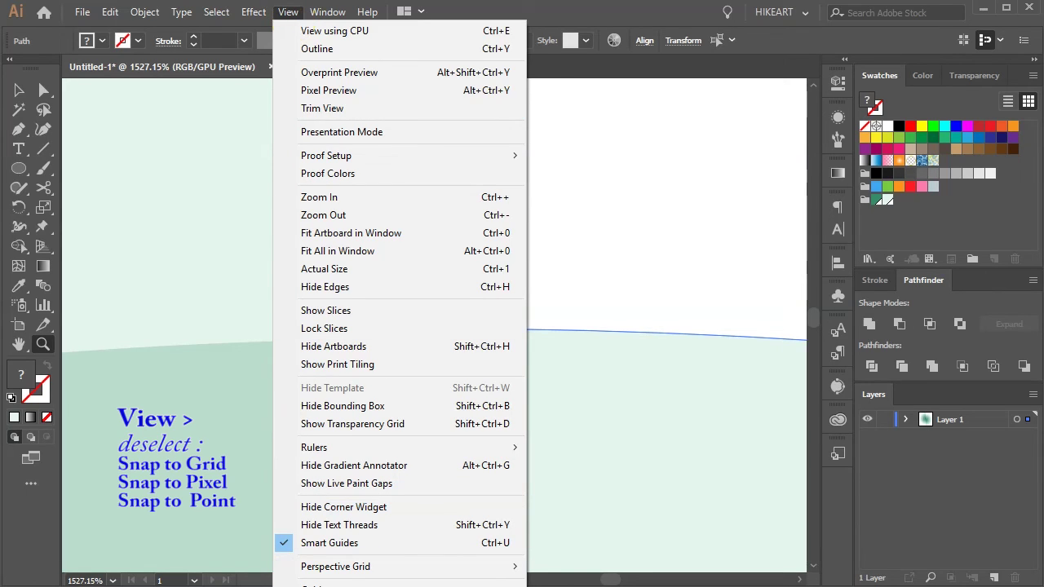
pyautogui.click(359, 584)
pyautogui.press('Down')
pyautogui.press('Down')
pyautogui.press('Down')
pyautogui.press('Down')
pyautogui.press('Down')
pyautogui.press('Down')
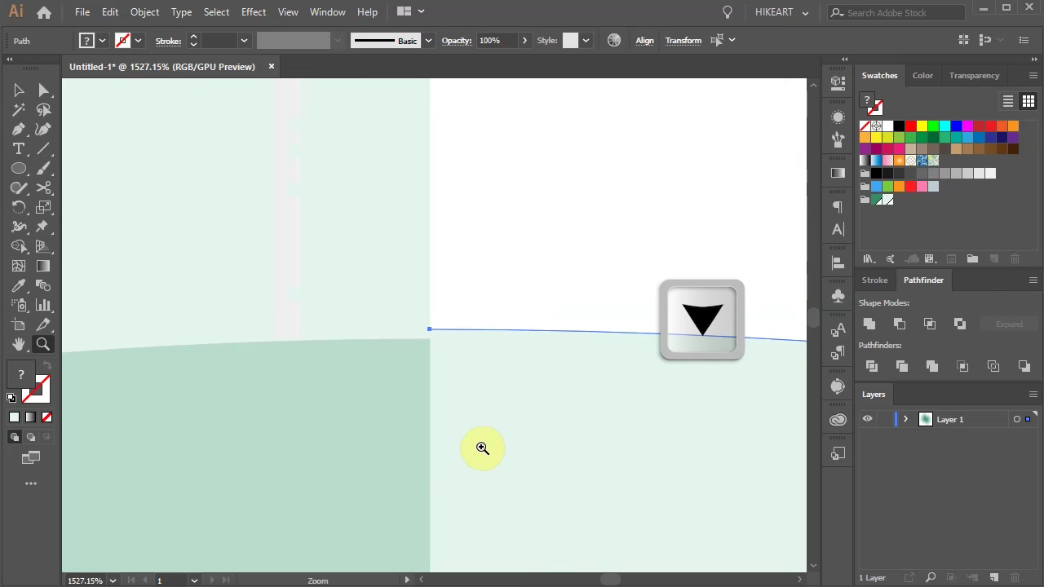
pyautogui.hotkey('ctrl', '0')
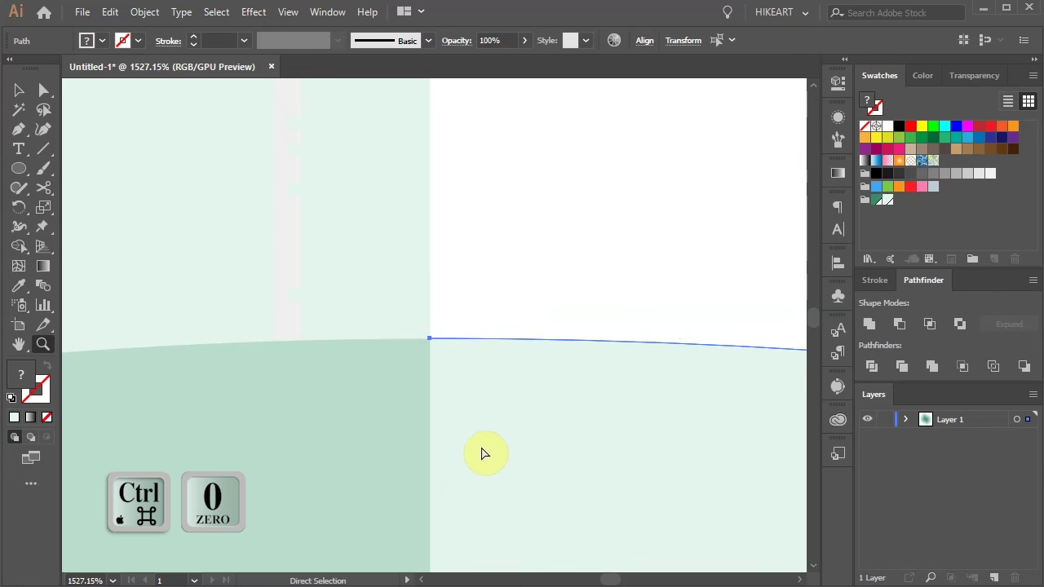
# Group all the spiral pieces and align the group to the artboard centre
pyautogui.keyDown('ctrl'); pyautogui.click(682, 459); pyautogui.keyUp('ctrl')
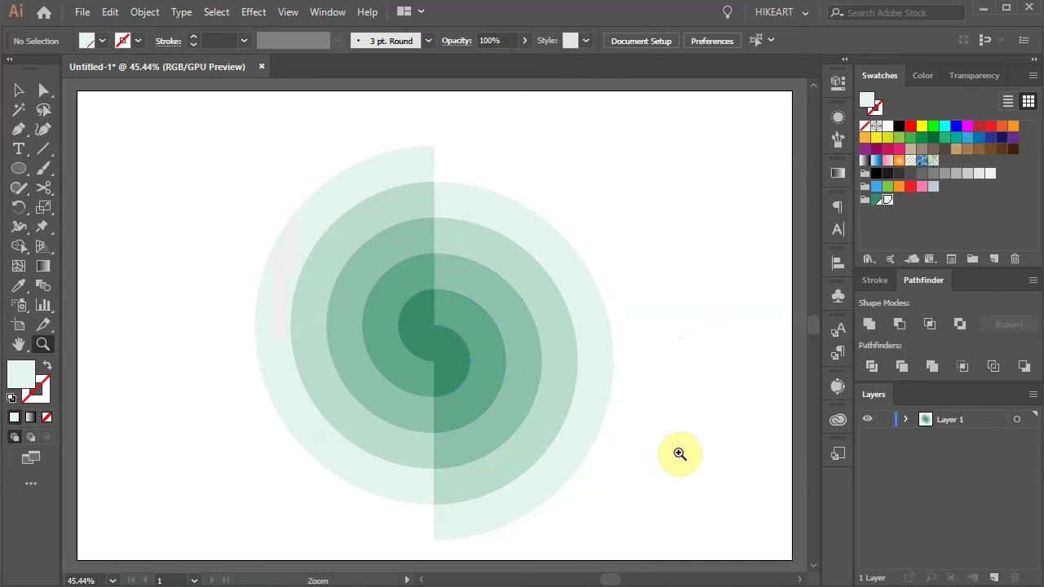
pyautogui.hotkey('ctrl', 'a')
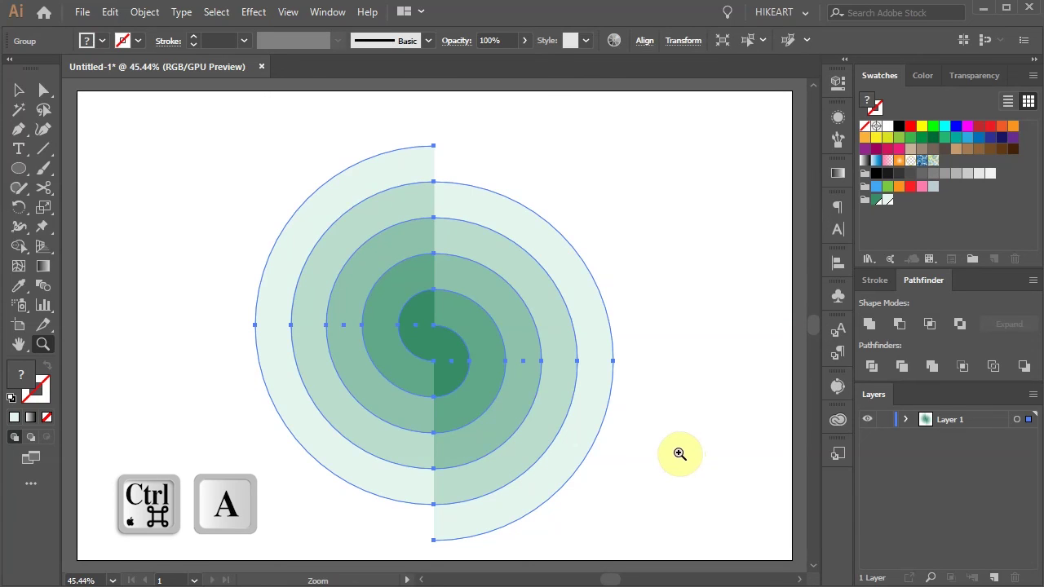
pyautogui.hotkey('ctrl', 'g')
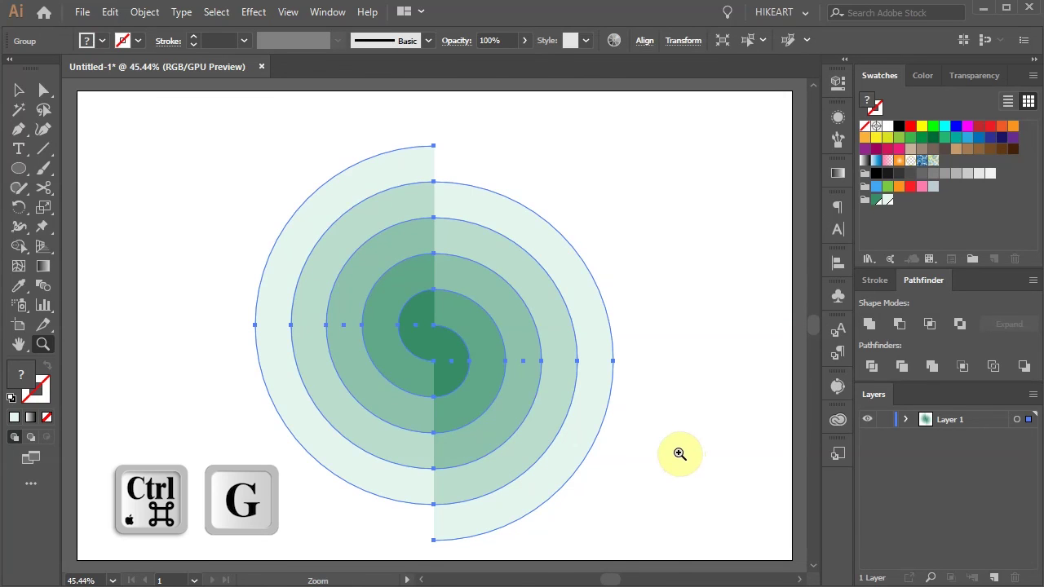
pyautogui.click(837, 263)
pyautogui.click(807, 397)
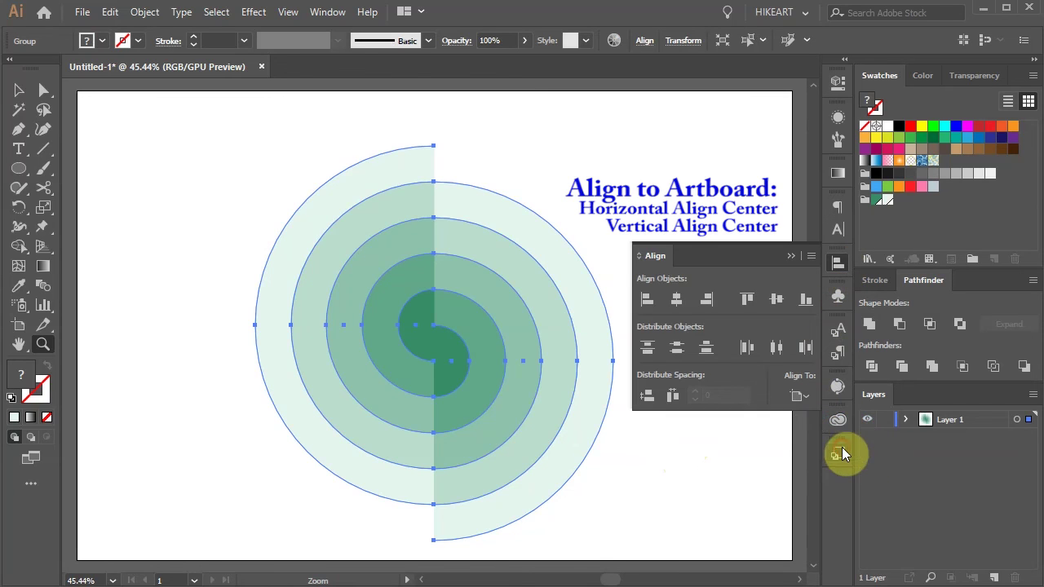
pyautogui.click(776, 298)
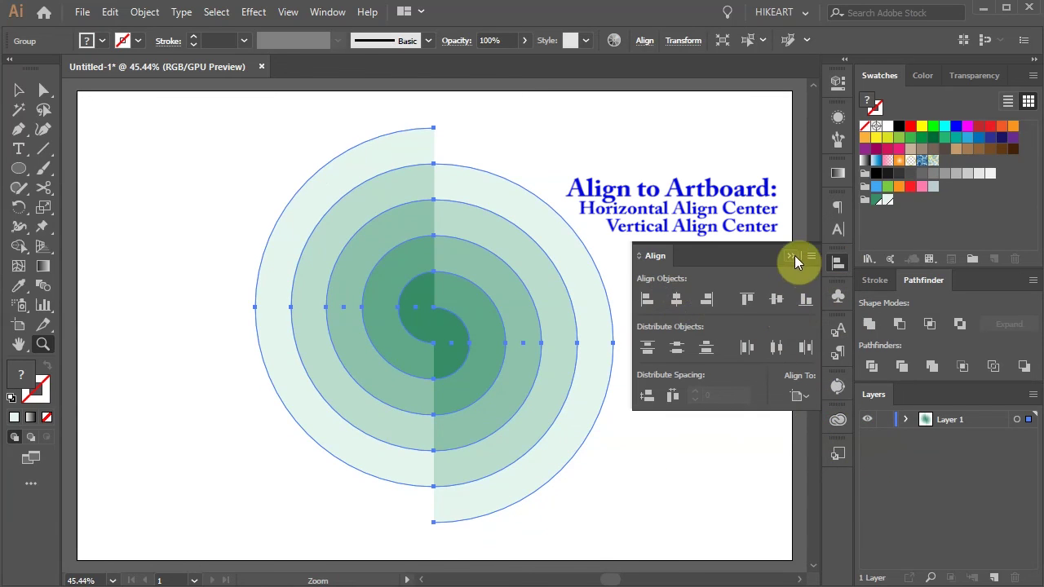